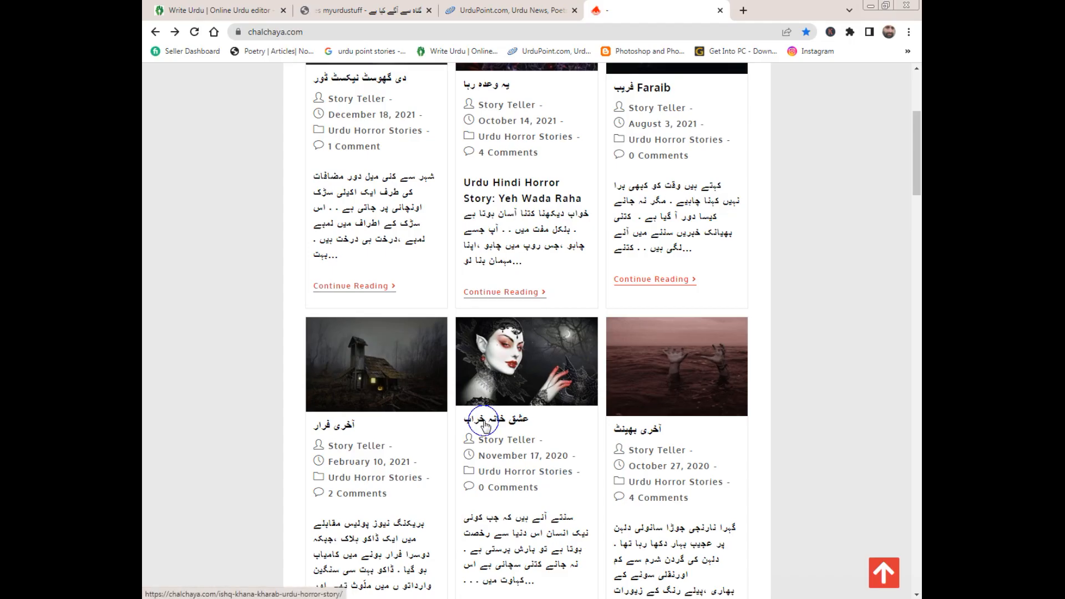
Open the horror story عشق خانہ خراب and select its text from just below the verse lines through the closing sentence.
left_click(509, 423)
scroll(509, 388, "down", 3)
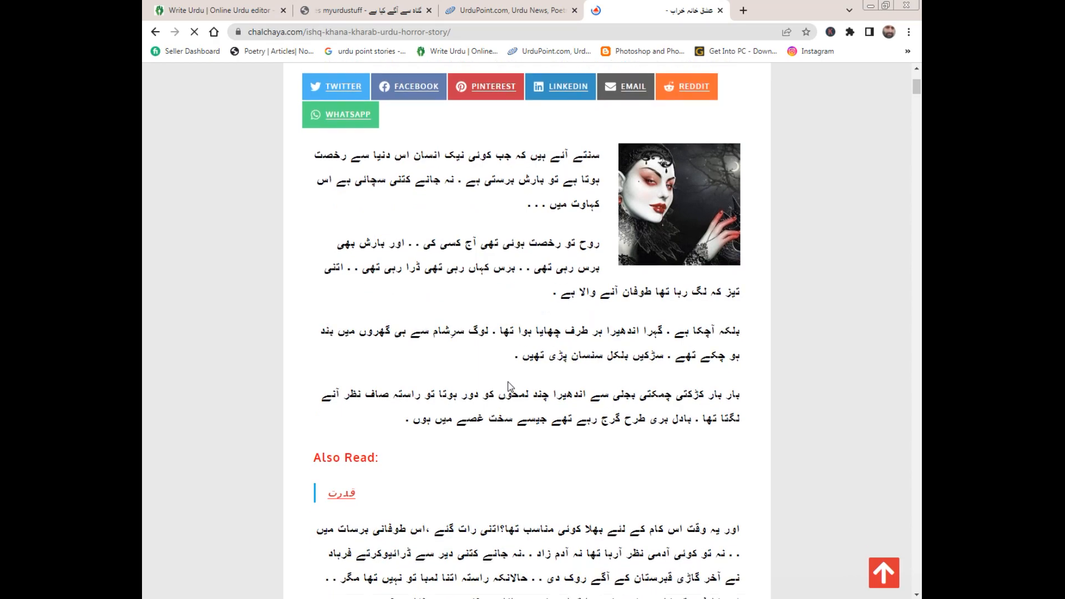
scroll(510, 388, "down", 15)
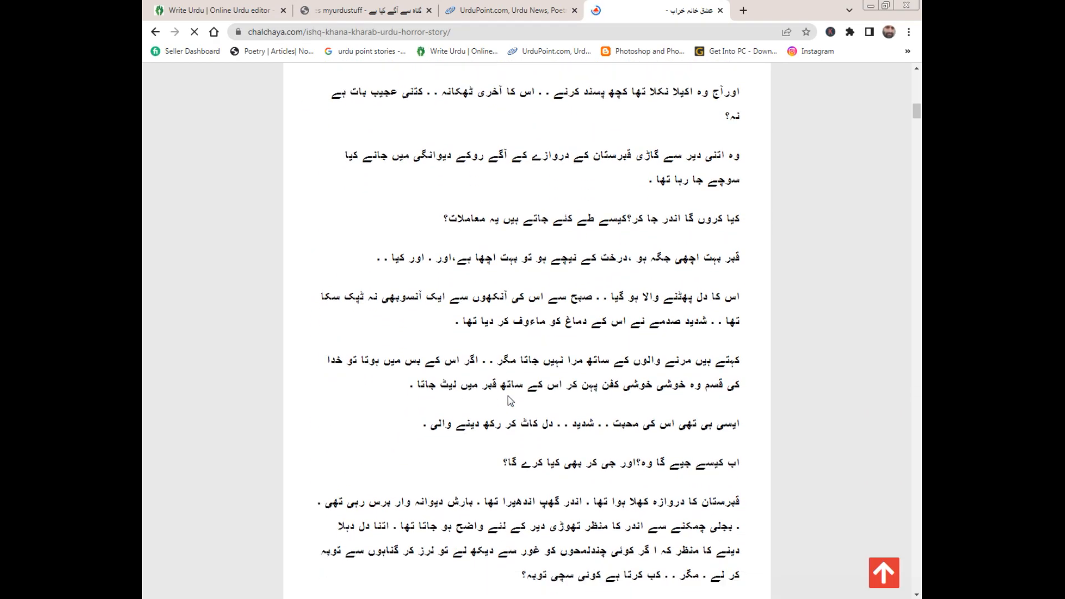
scroll(509, 396, "down", 7)
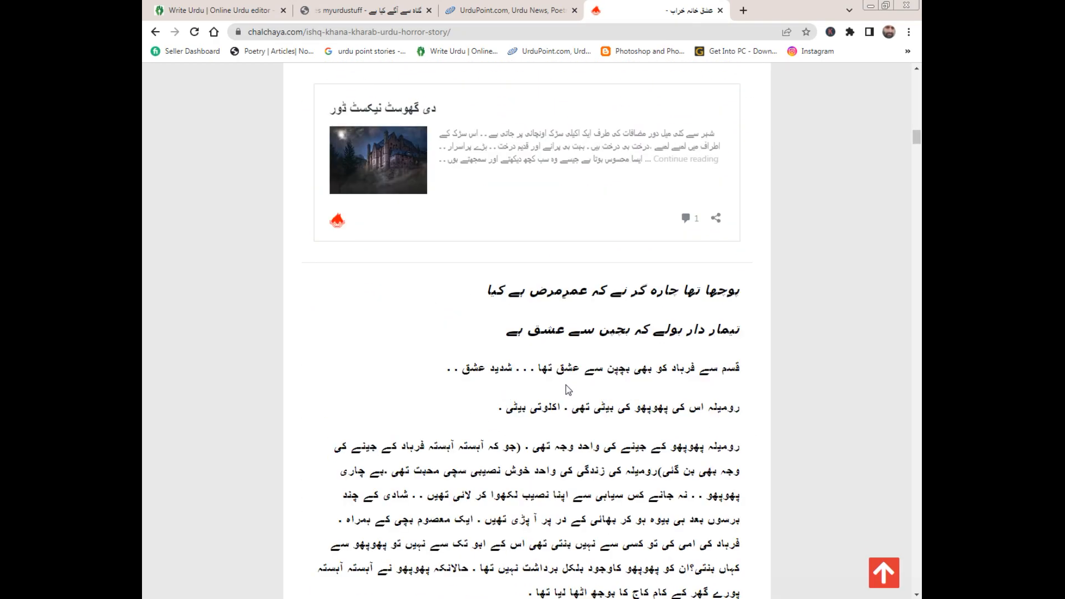
mouse_move(732, 384)
left_mouse_down()
mouse_move(731, 429)
mouse_move(727, 383)
left_mouse_up()
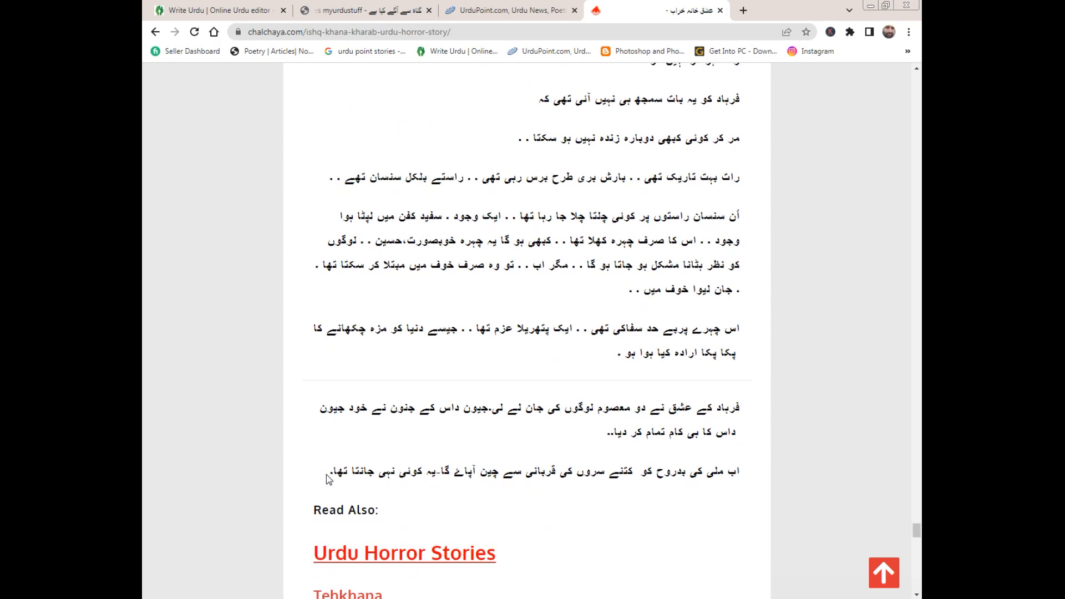
left_click(326, 475, "shift")
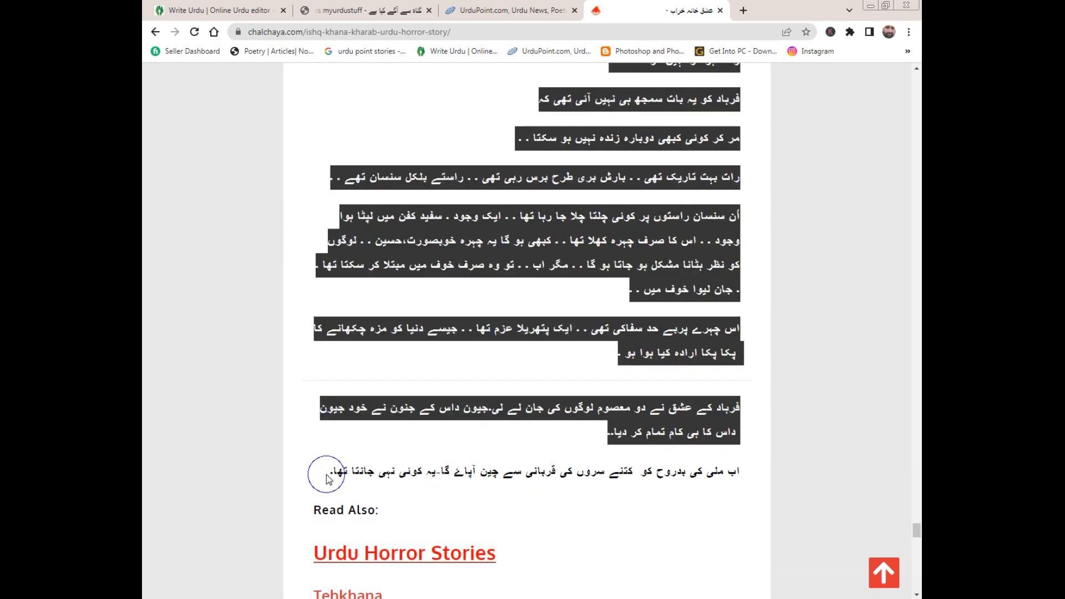
left_click(333, 476, "shift")
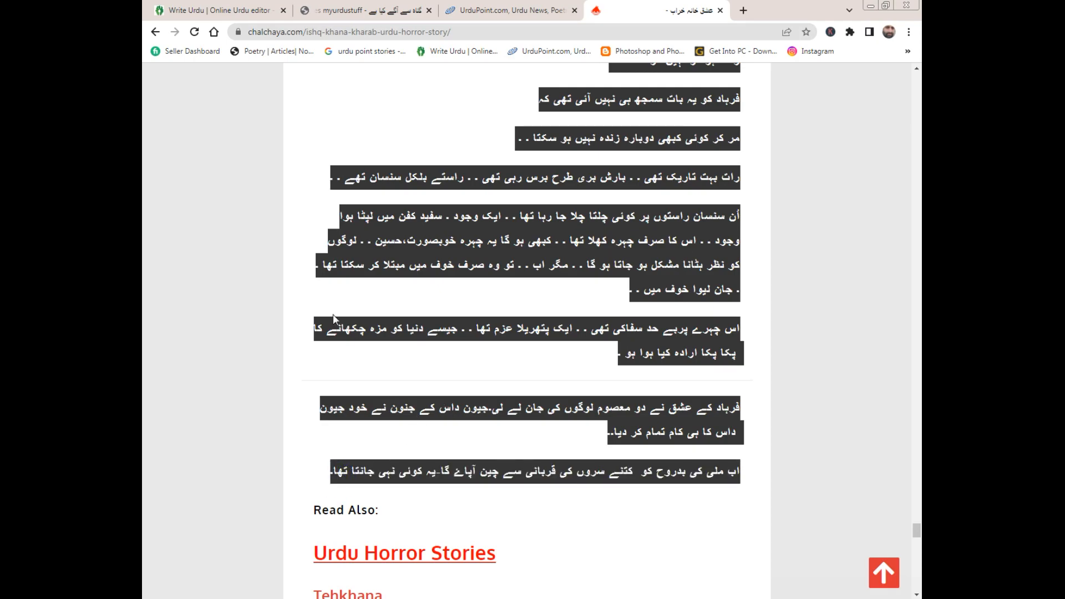
Switch to the Write Urdu site and open its Urdu Text Editor page.
left_click(212, 11)
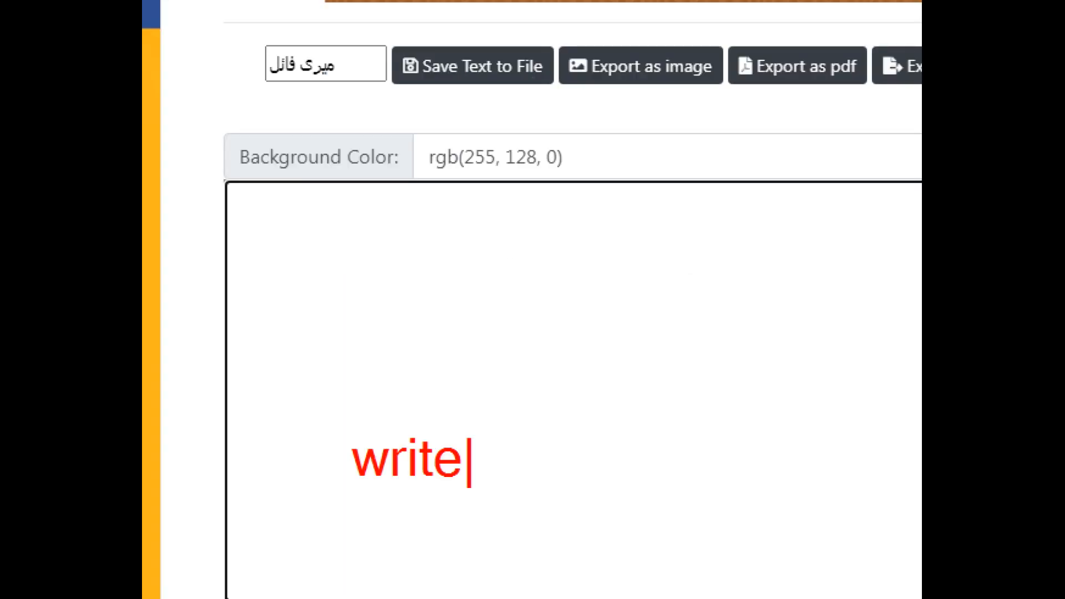
type("-urdu.com")
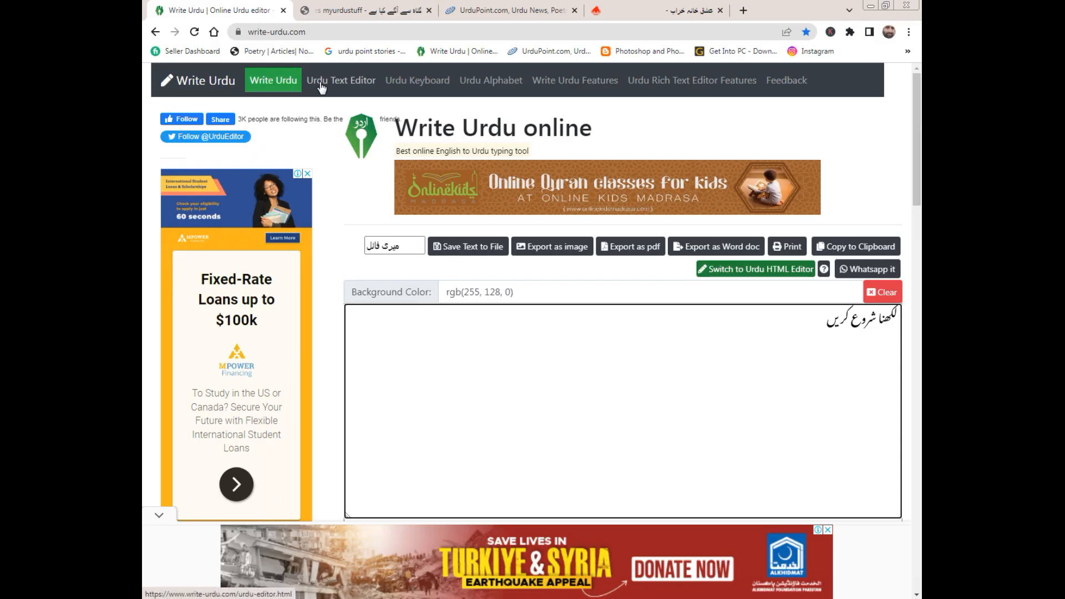
left_click(324, 84)
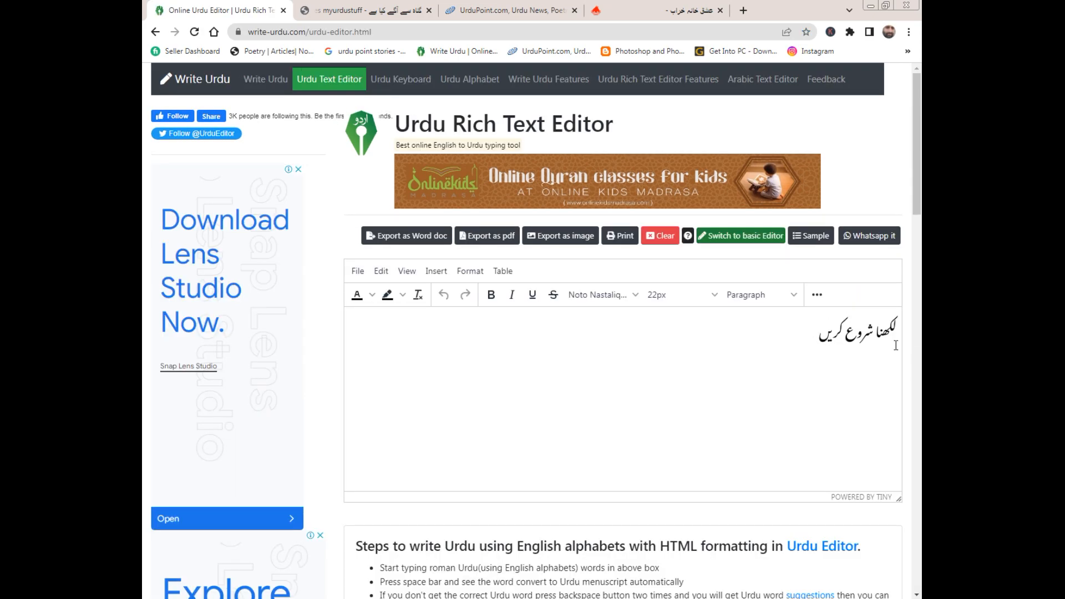
Copy the selected story text from the chalchaya.com page and paste it into the Urdu Rich Text Editor.
left_click_drag(815, 333, 909, 345)
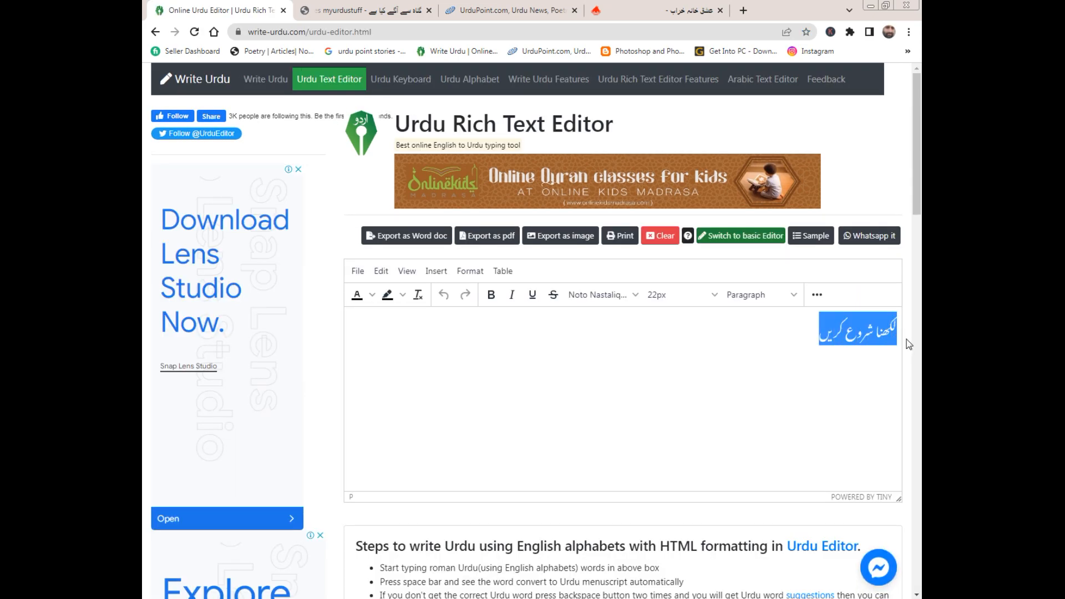
left_click(650, 10)
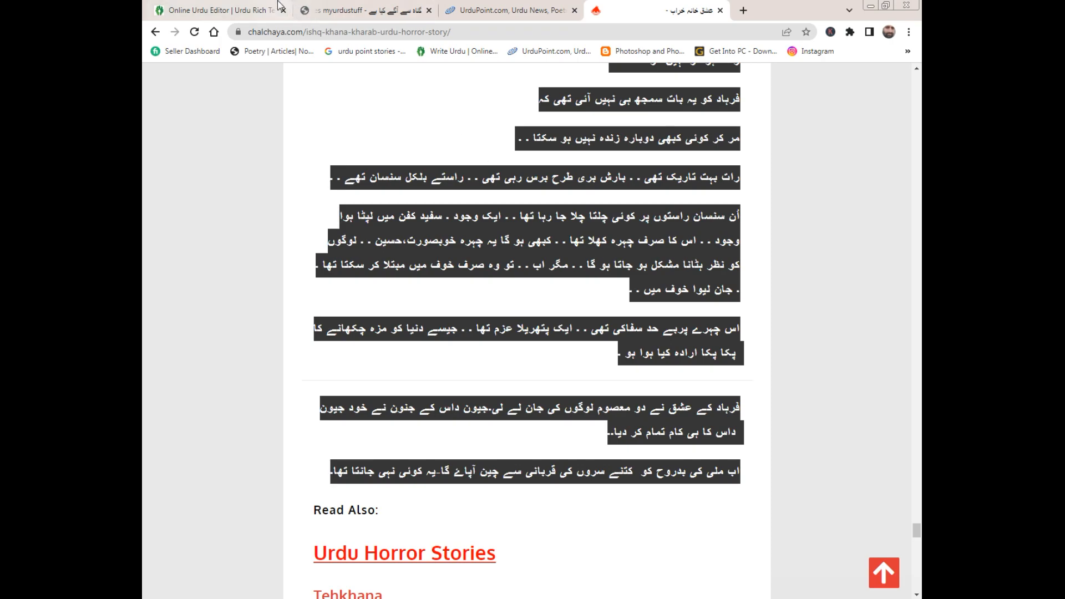
left_click(239, 10)
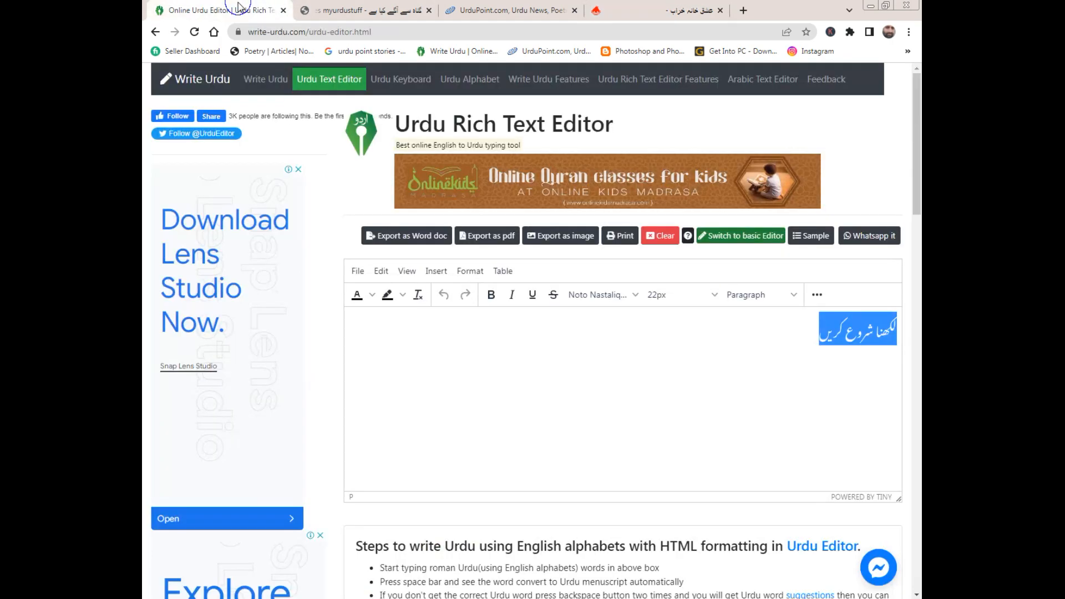
left_click(818, 410)
key("ctrl+v")
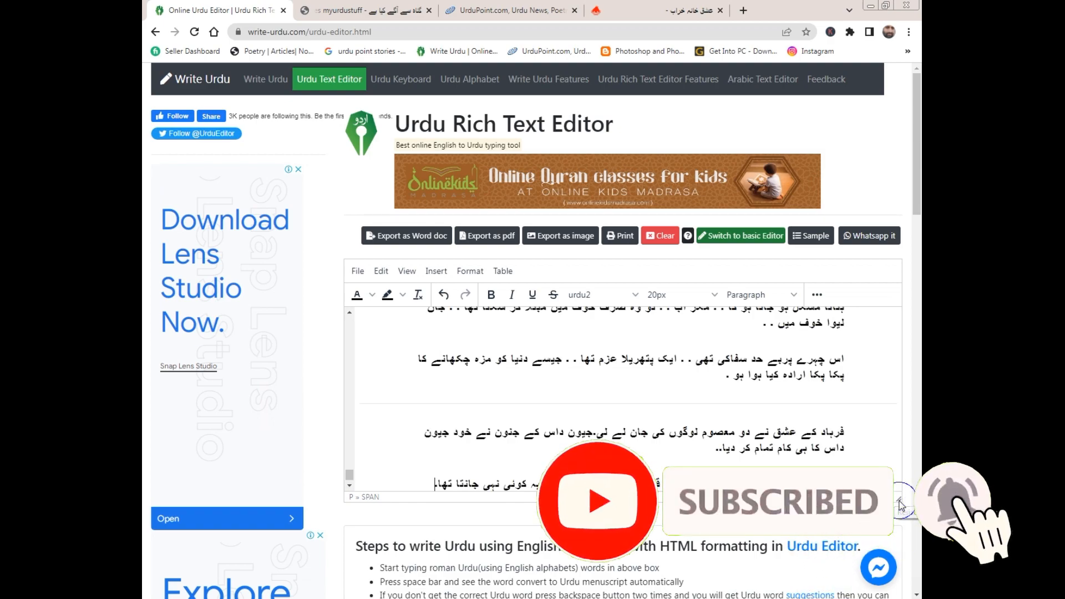
Enlarge the editor's writing area downward so more of the pasted story fits in it.
left_click_drag(898, 499, 904, 597)
left_click_drag(917, 197, 921, 256)
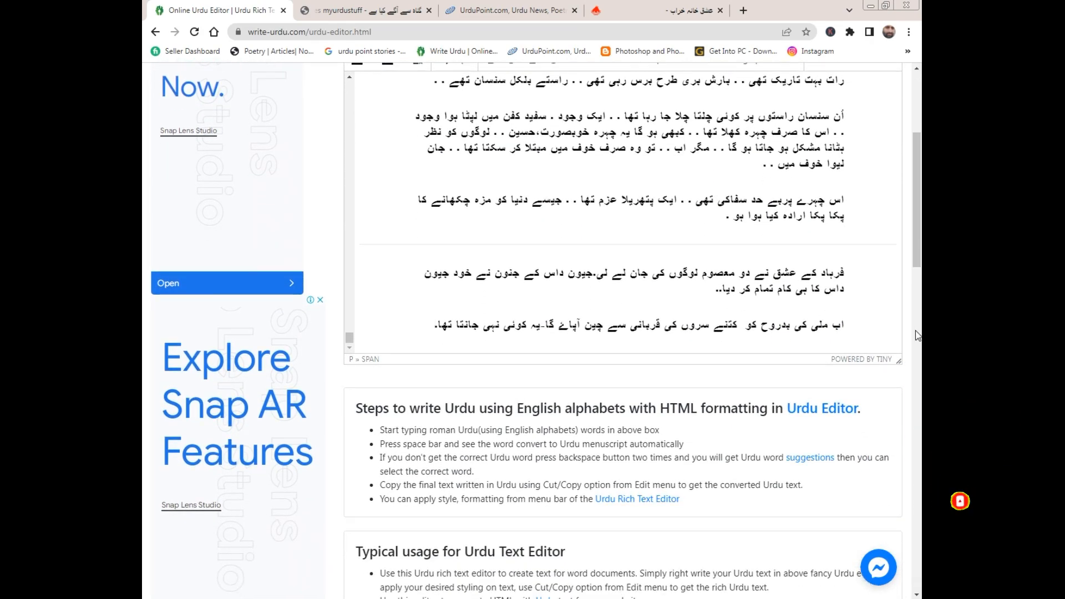
left_click_drag(899, 361, 903, 598)
left_click_drag(920, 219, 920, 164)
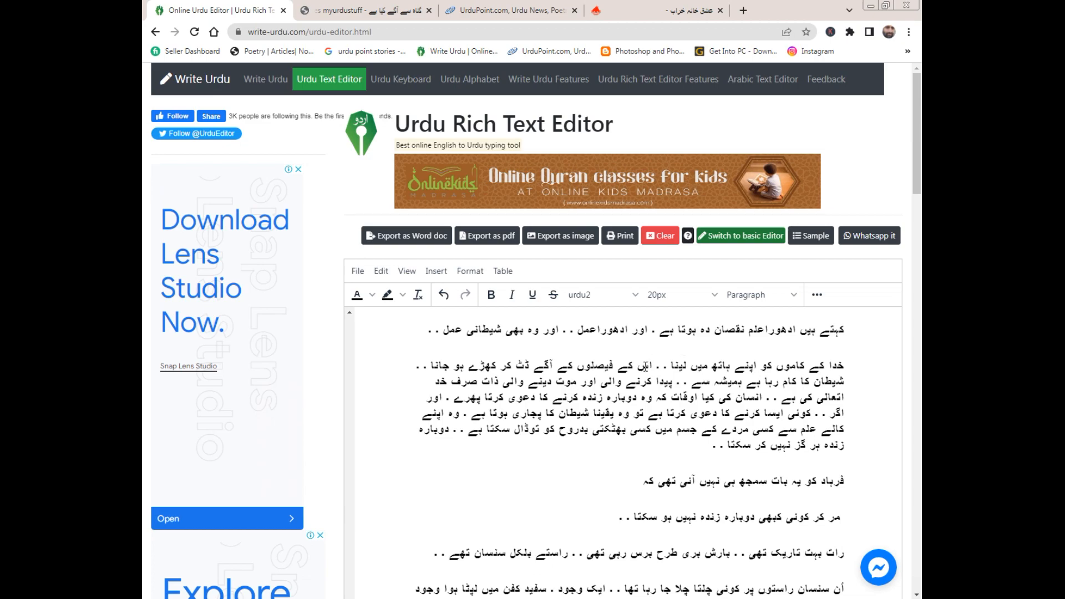
Copy the passage in the editor from "کہتے ہیں ادھوراعلم" through "زندہ ہر گز نہیں کر سکتا".
left_click_drag(447, 328, 715, 453)
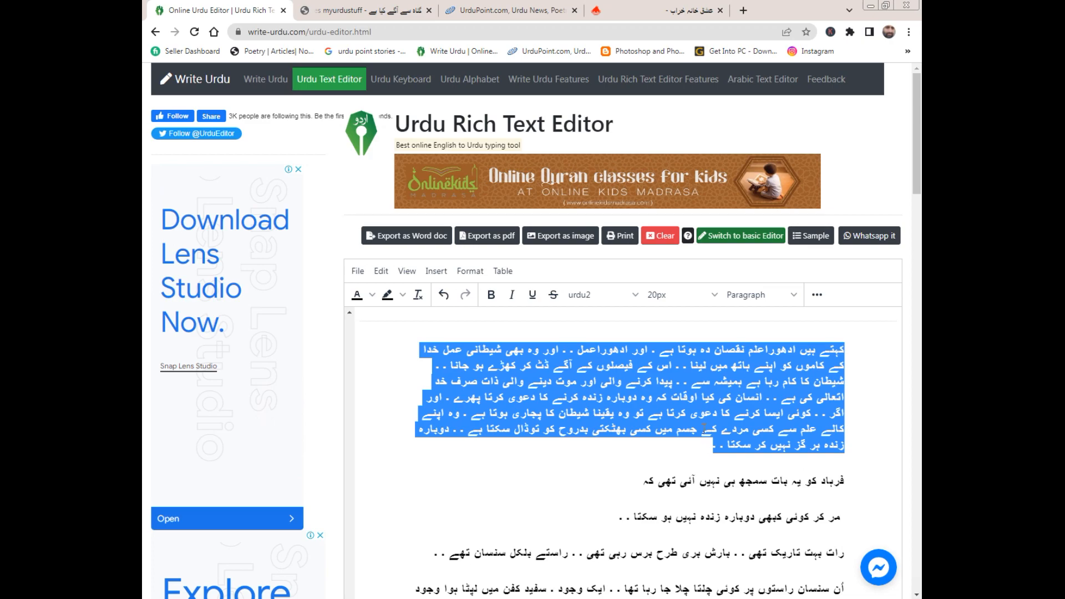
right_click(627, 376)
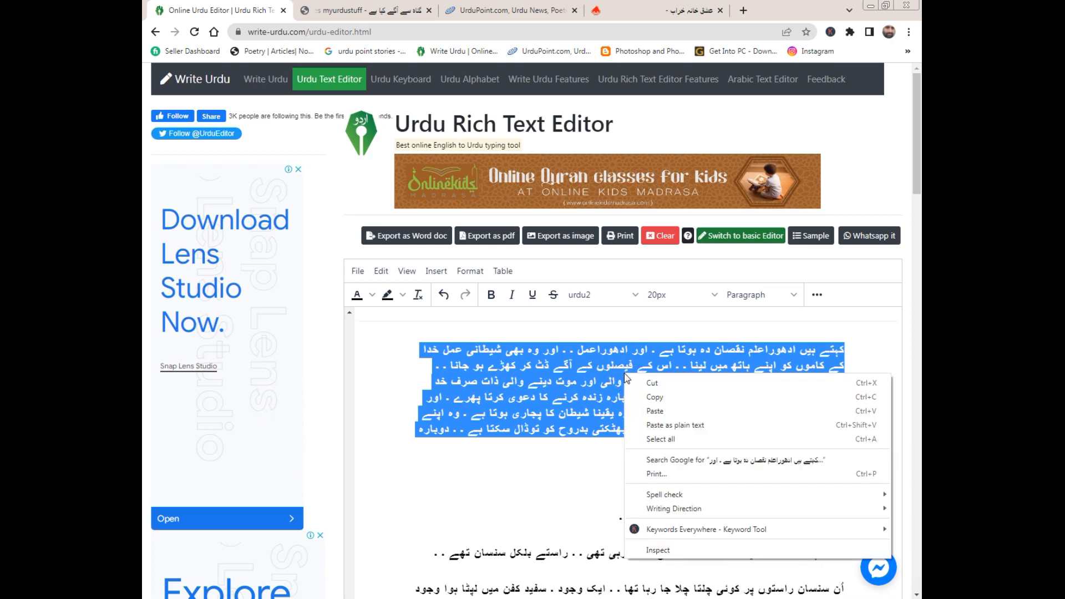
left_click(649, 398)
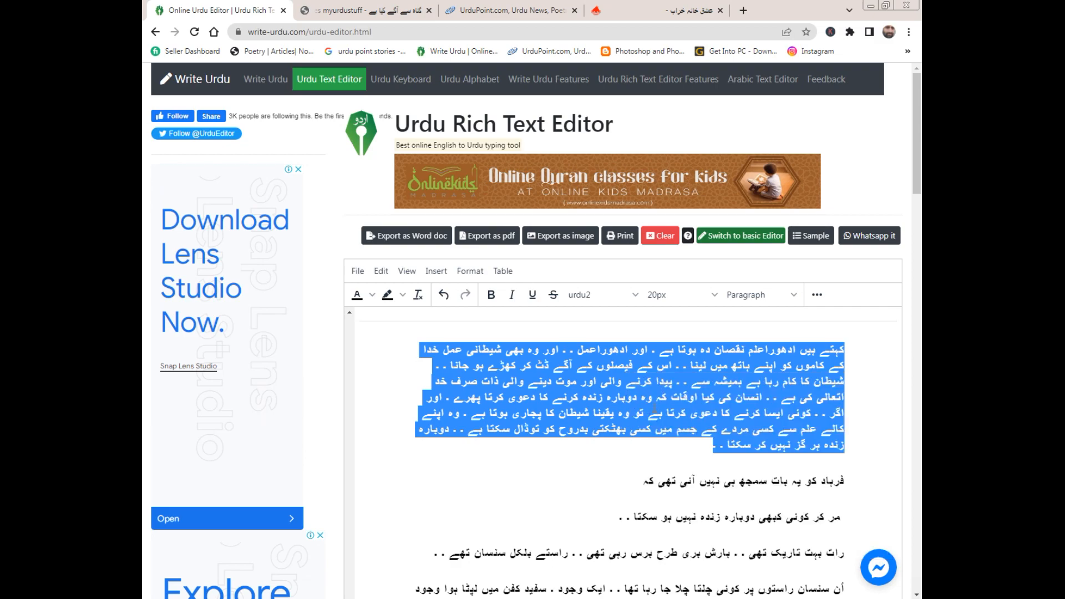
Switch to Movavi Video Editor Plus, place the Grey background on the video track and add a Scroll ↑ title above its start.
left_click(304, 596)
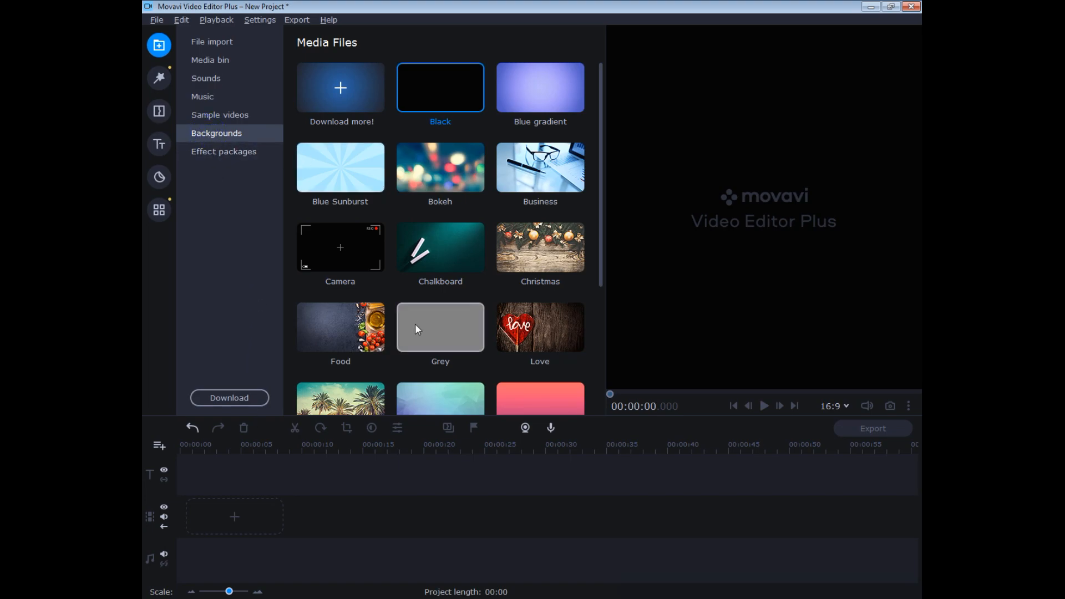
left_click_drag(427, 322, 208, 518)
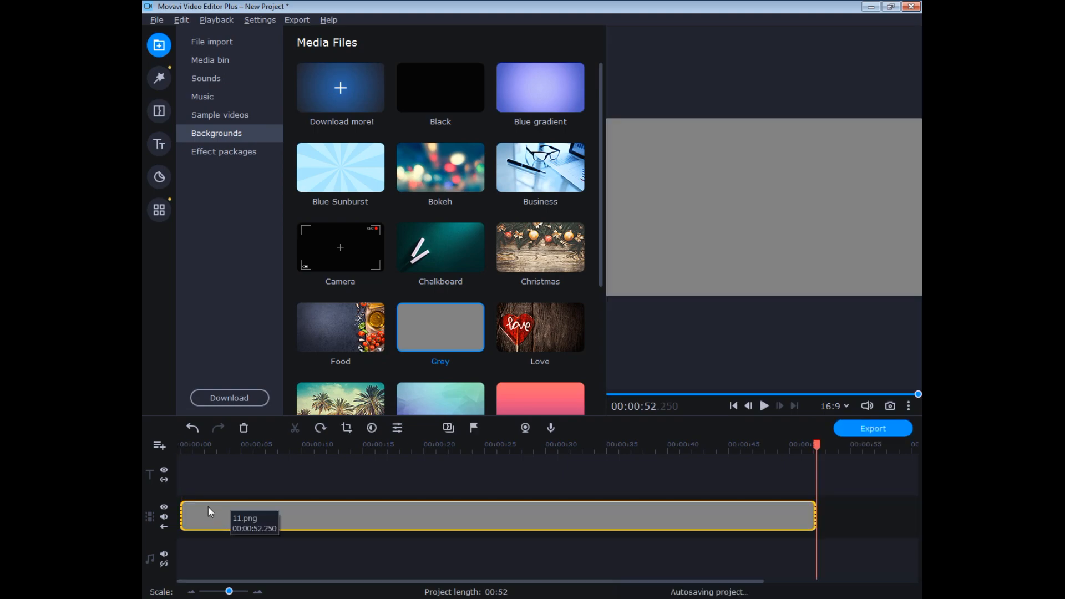
left_click(159, 146)
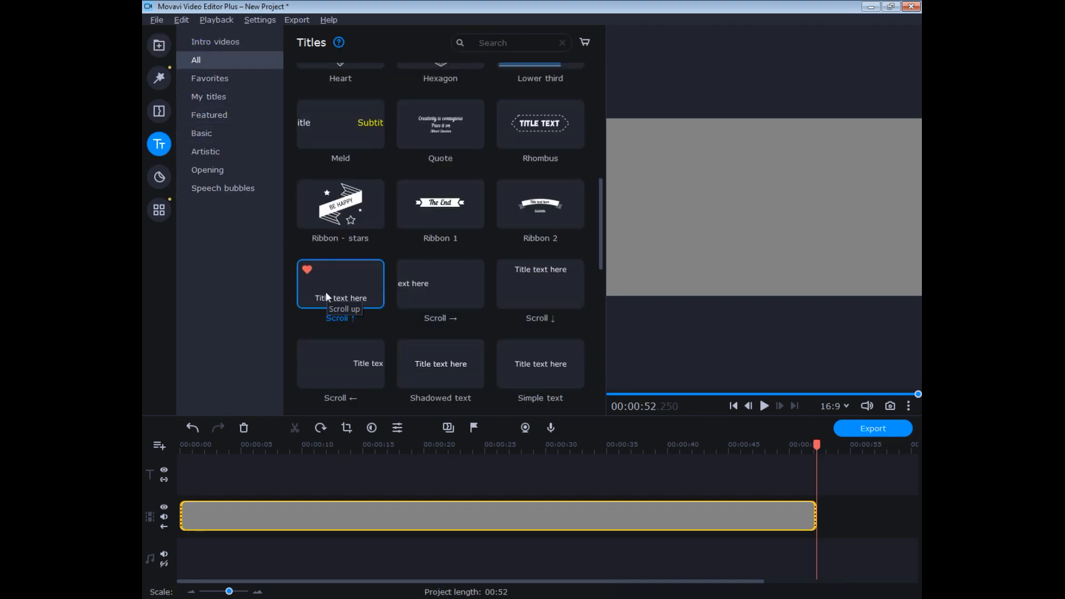
left_click_drag(329, 289, 213, 481)
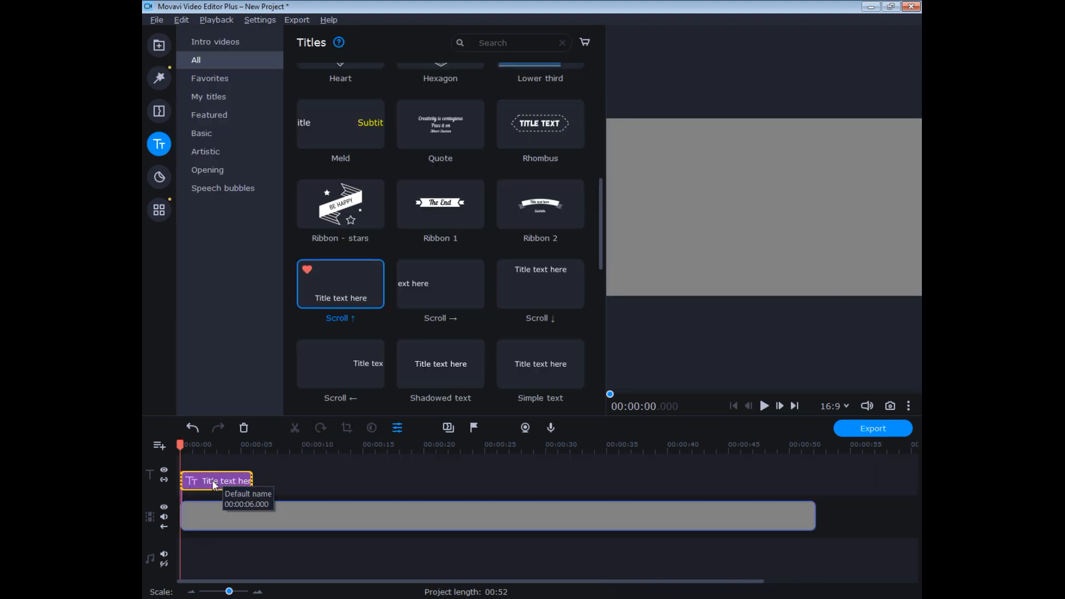
Open the title clip for editing and replace "Title text here" with the copied Urdu passage.
double_click(214, 482)
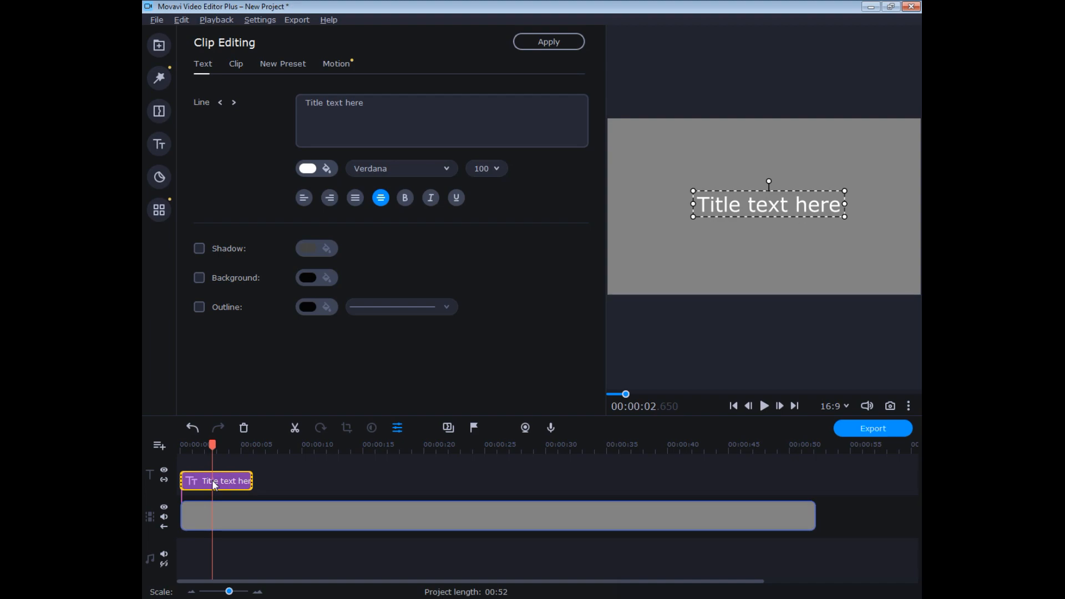
left_click_drag(214, 484, 220, 484)
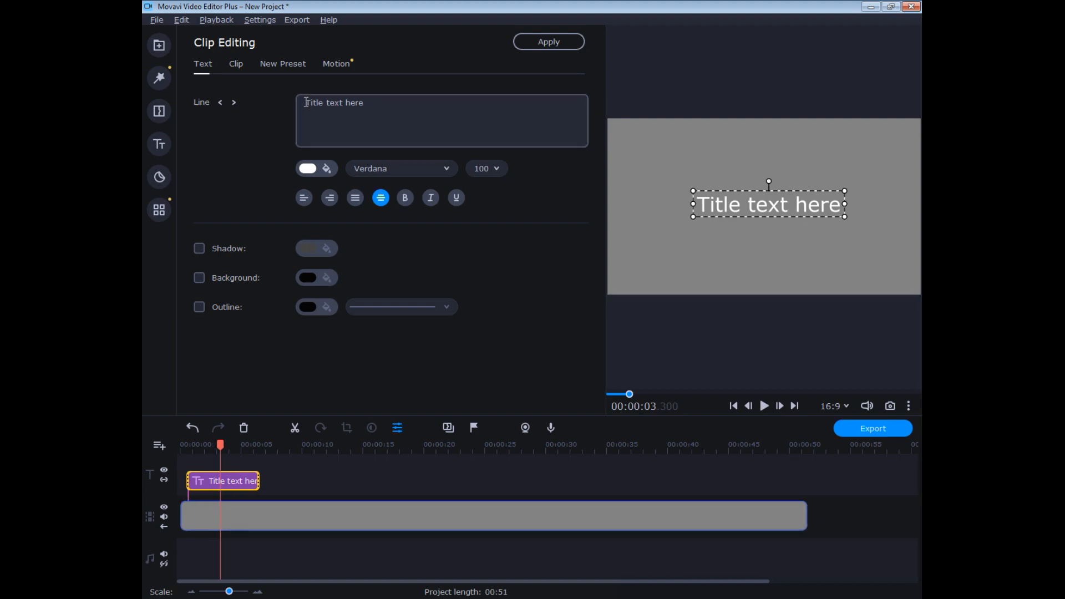
left_click_drag(306, 103, 384, 105)
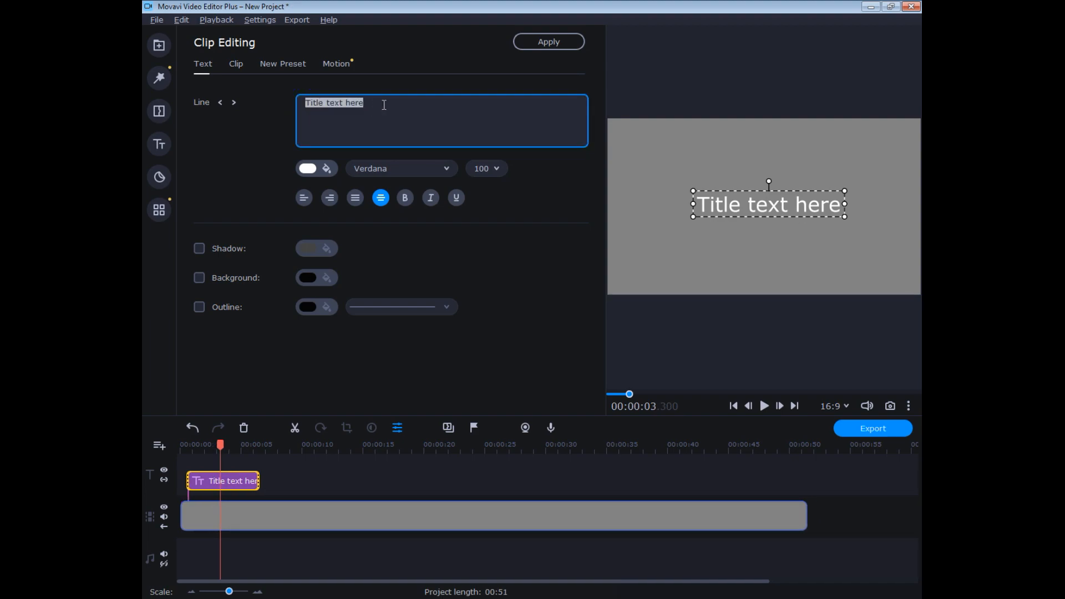
key("ctrl+v")
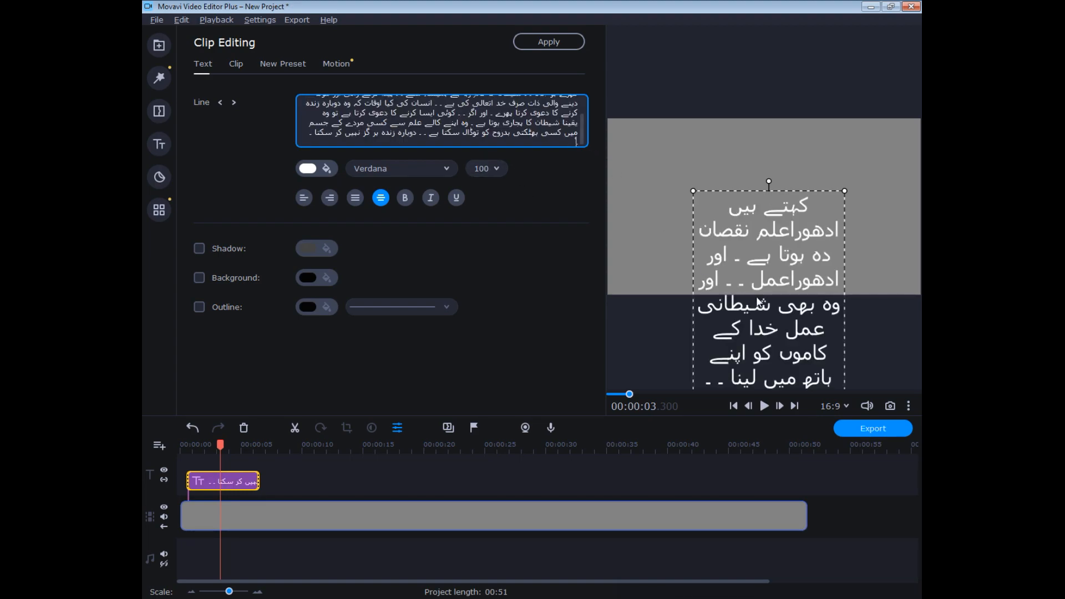
Widen the title's text box to nearly the frame width, move it below the frame, and extend the title clip almost to the background's end.
left_click(757, 301)
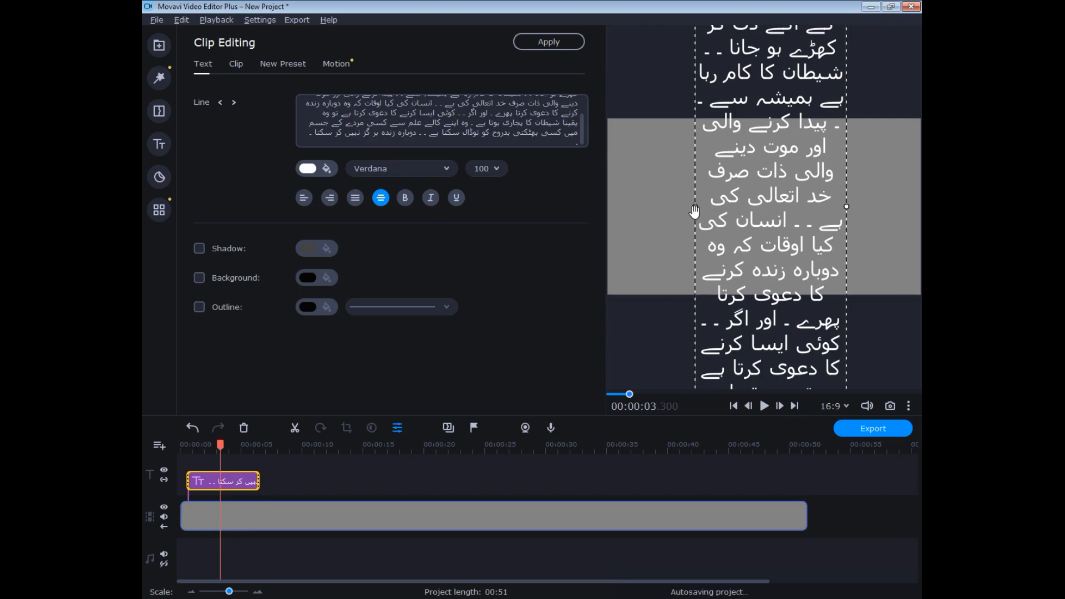
left_click_drag(696, 216, 617, 218)
left_click_drag(858, 205, 908, 209)
left_click_drag(749, 99, 760, 309)
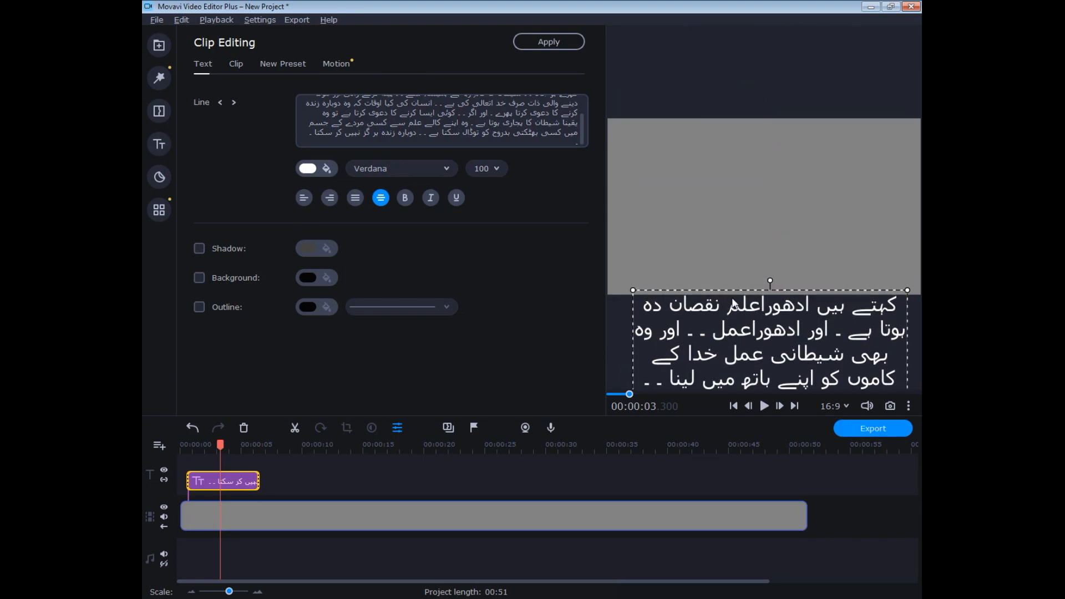
left_click_drag(261, 489, 788, 490)
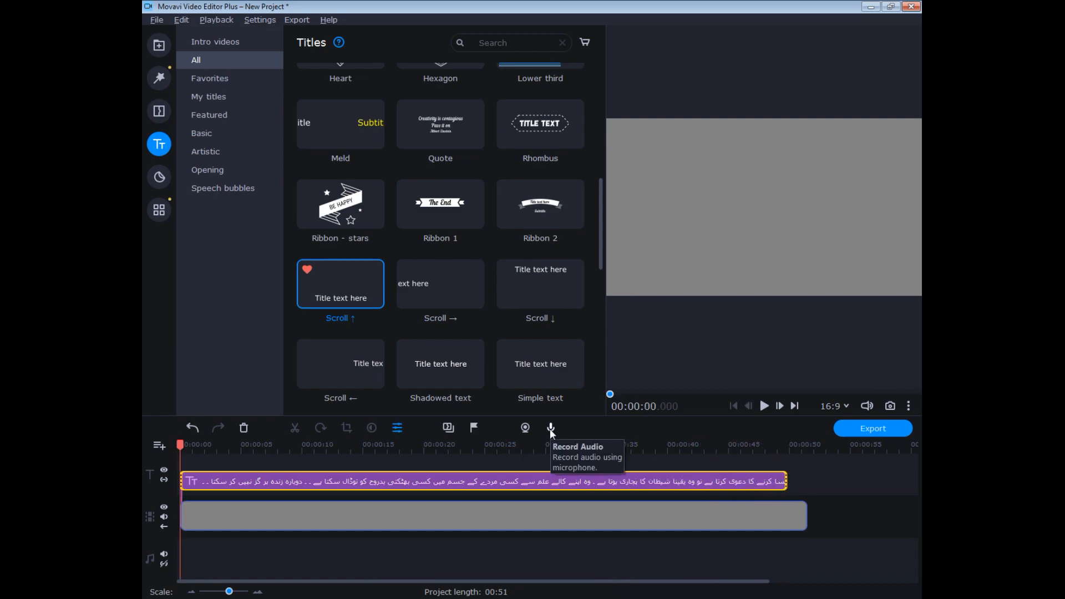
Start an audio recording from the beginning of the timeline with "Play video during the recording" enabled.
left_click(550, 429)
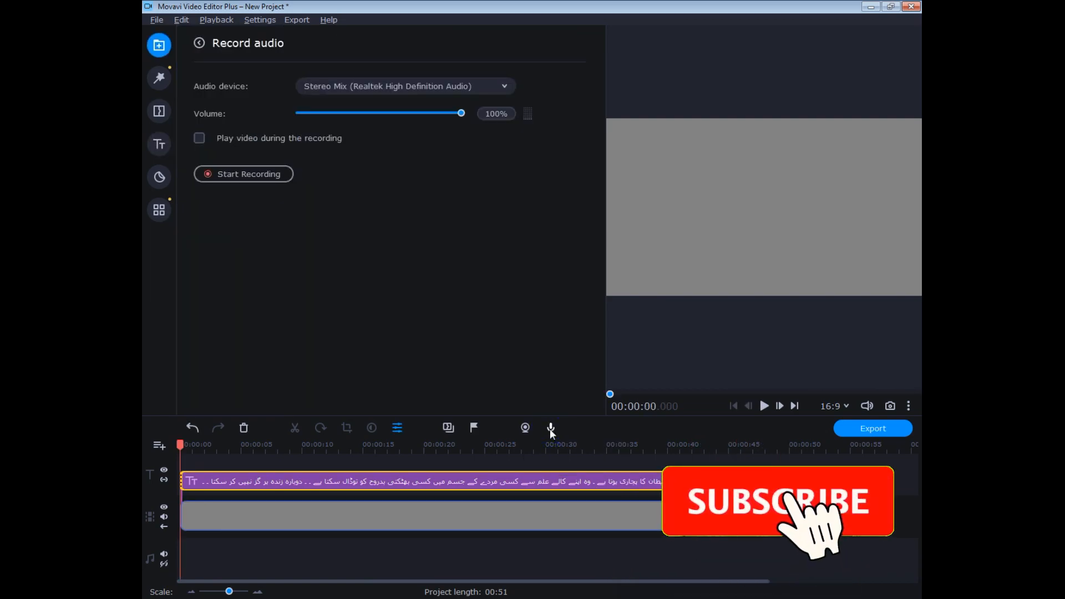
left_click(200, 138)
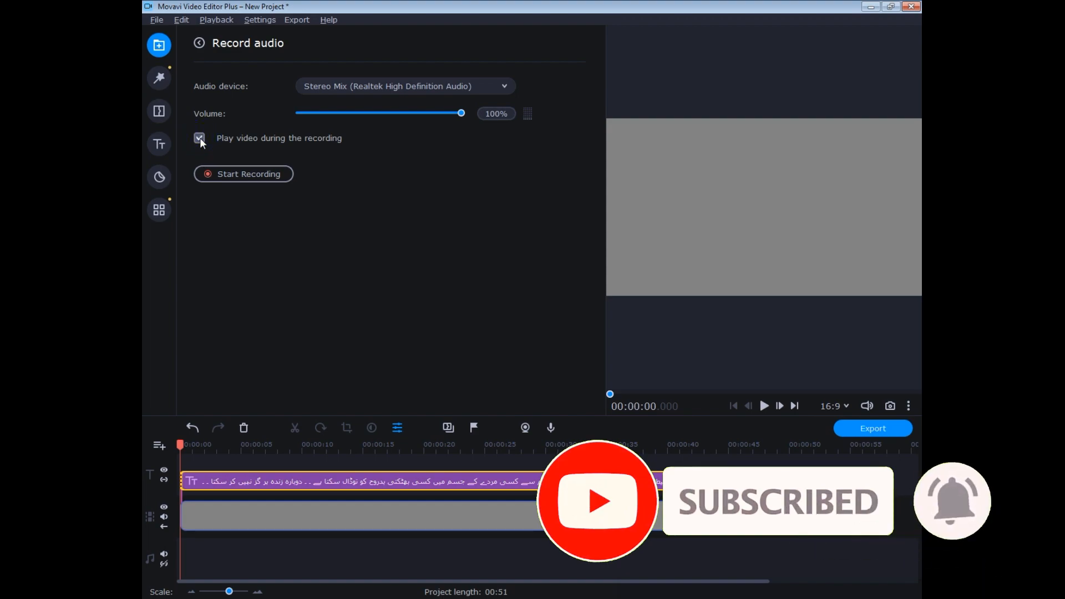
left_click(230, 173)
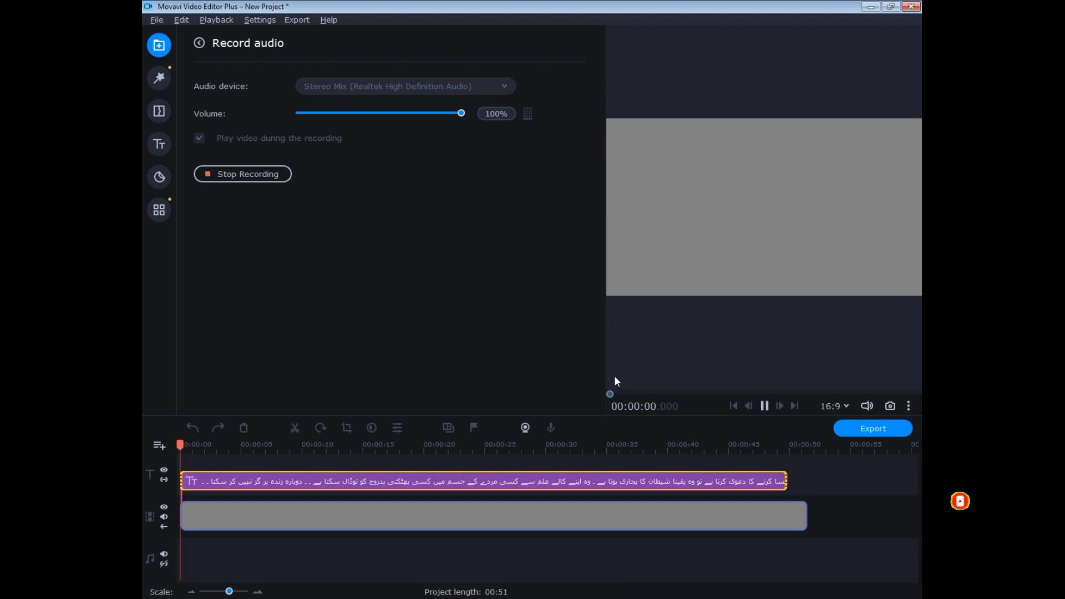